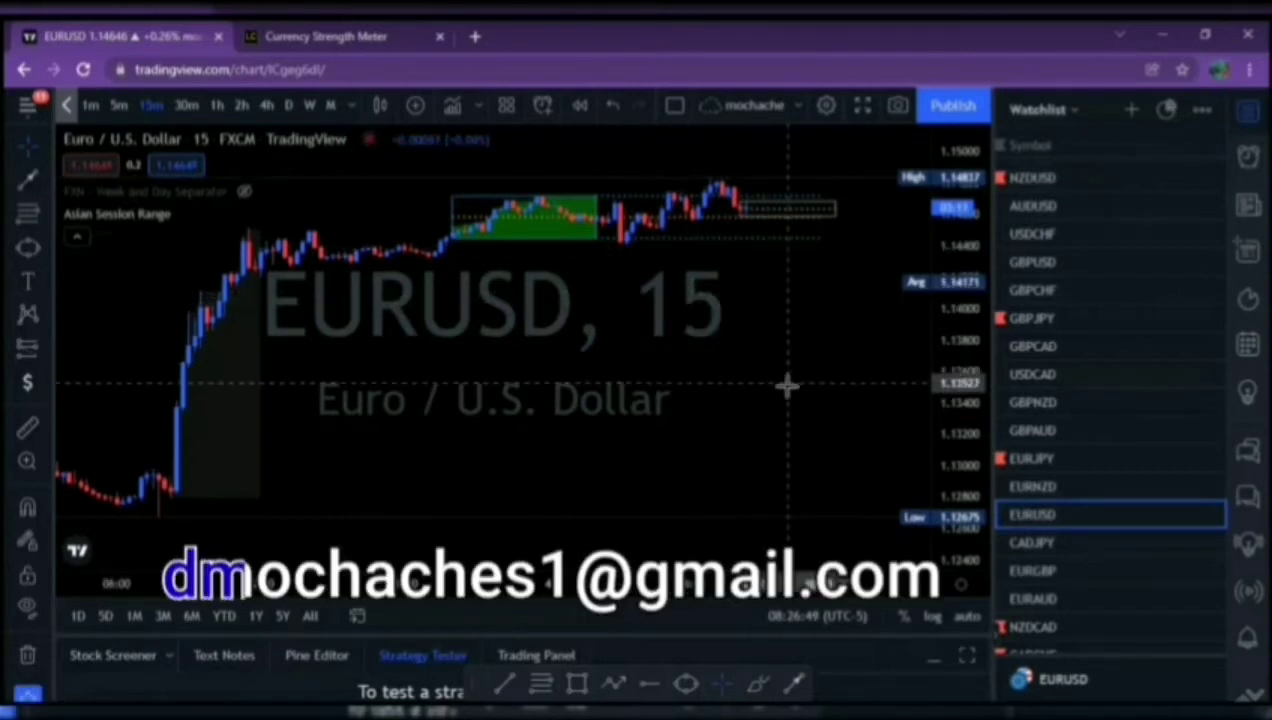
- Draw a zigzag path through EURUSD's recent swing lows and highs, projecting a drop to about 1.132
{"action": "left_click_drag", "start_coordinate": [752, 426], "coordinate": [741, 460]}
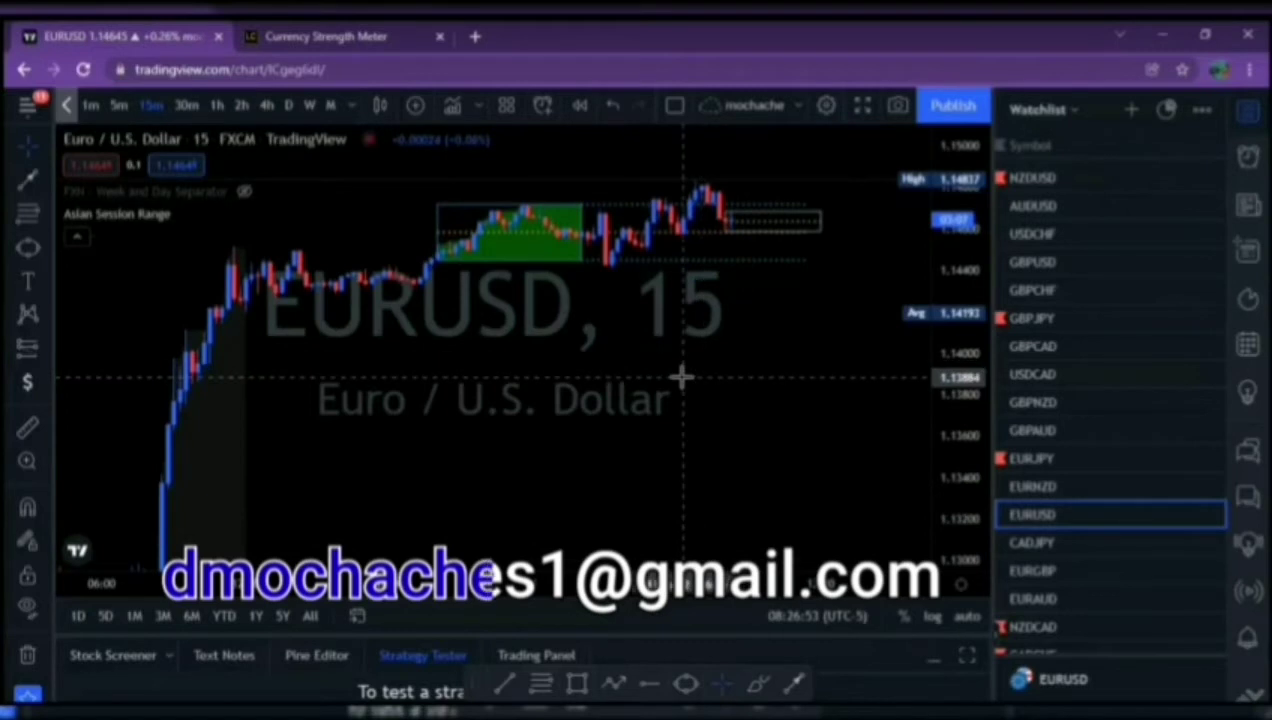
{"action": "left_click", "coordinate": [613, 684]}
{"action": "left_click", "coordinate": [629, 267]}
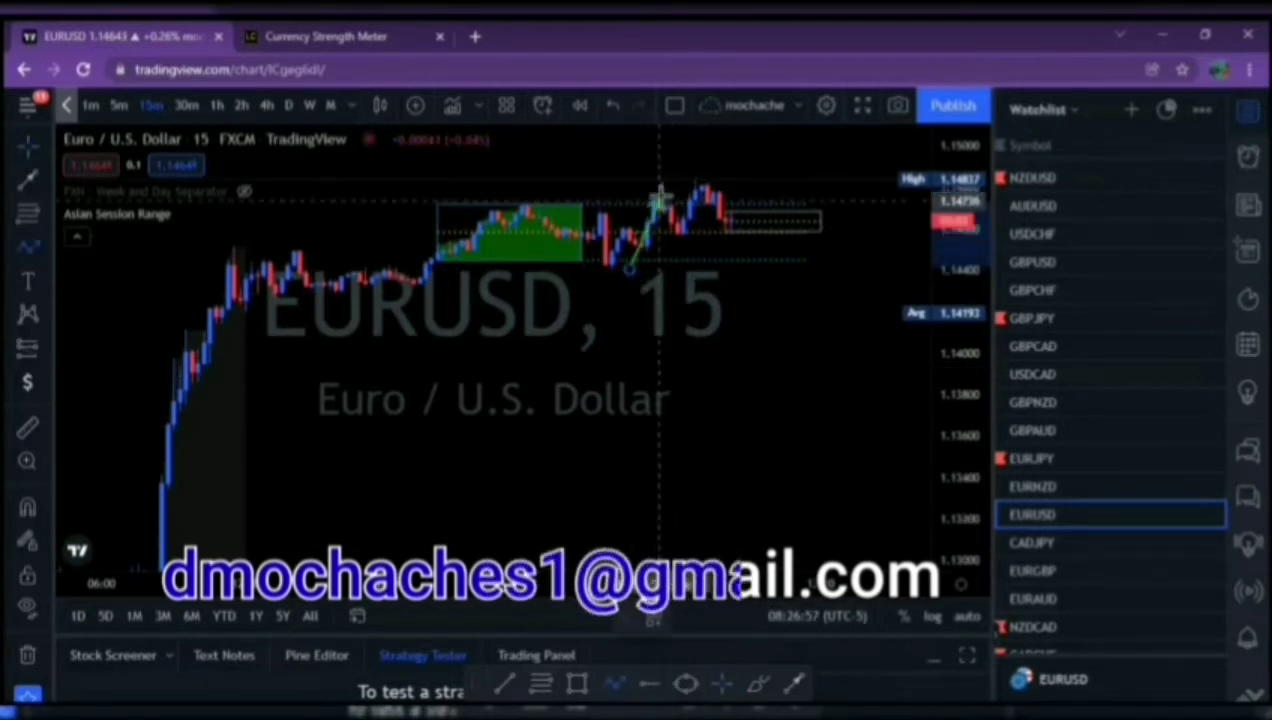
{"action": "left_click", "coordinate": [660, 195]}
{"action": "left_click", "coordinate": [683, 235]}
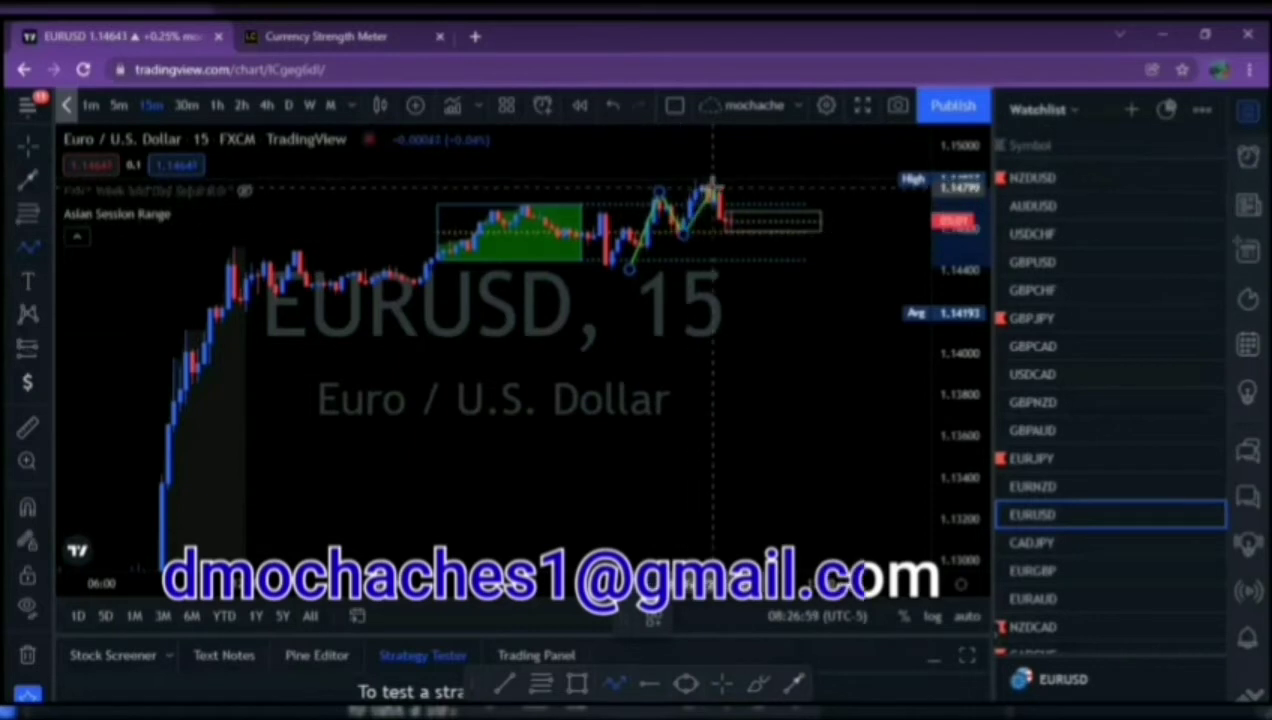
{"action": "left_click", "coordinate": [711, 187]}
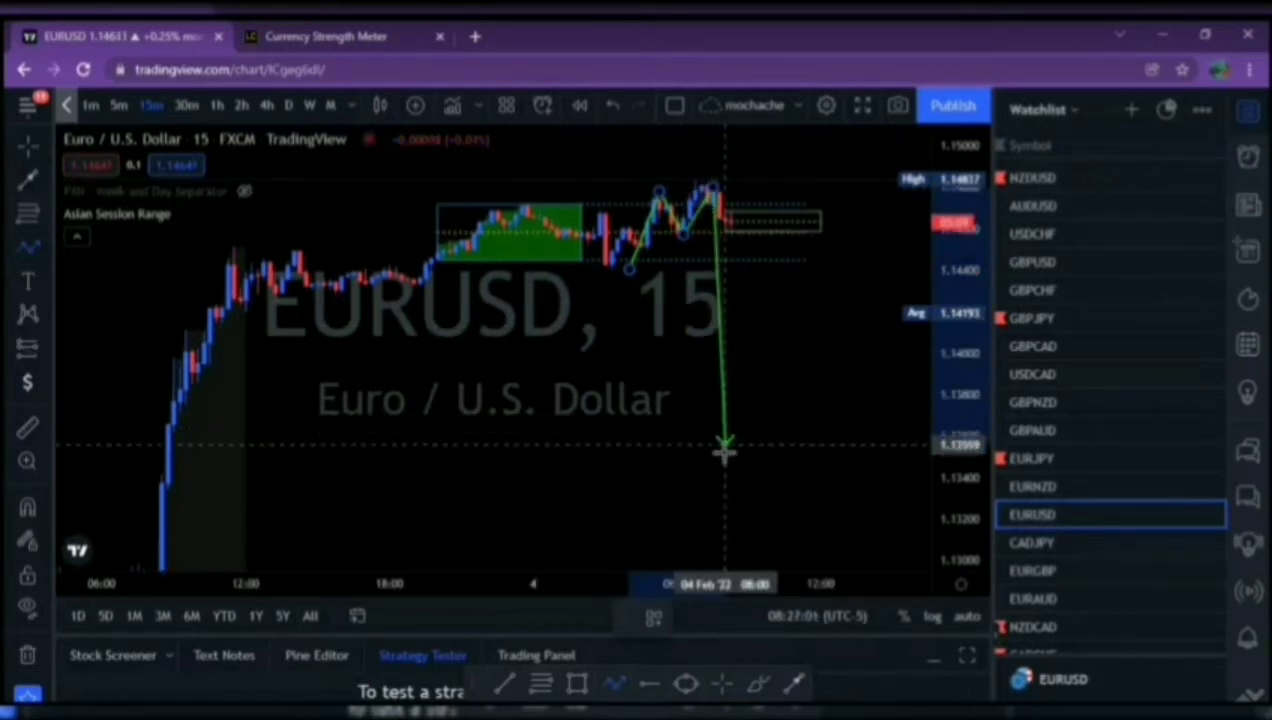
{"action": "left_click", "coordinate": [719, 507]}
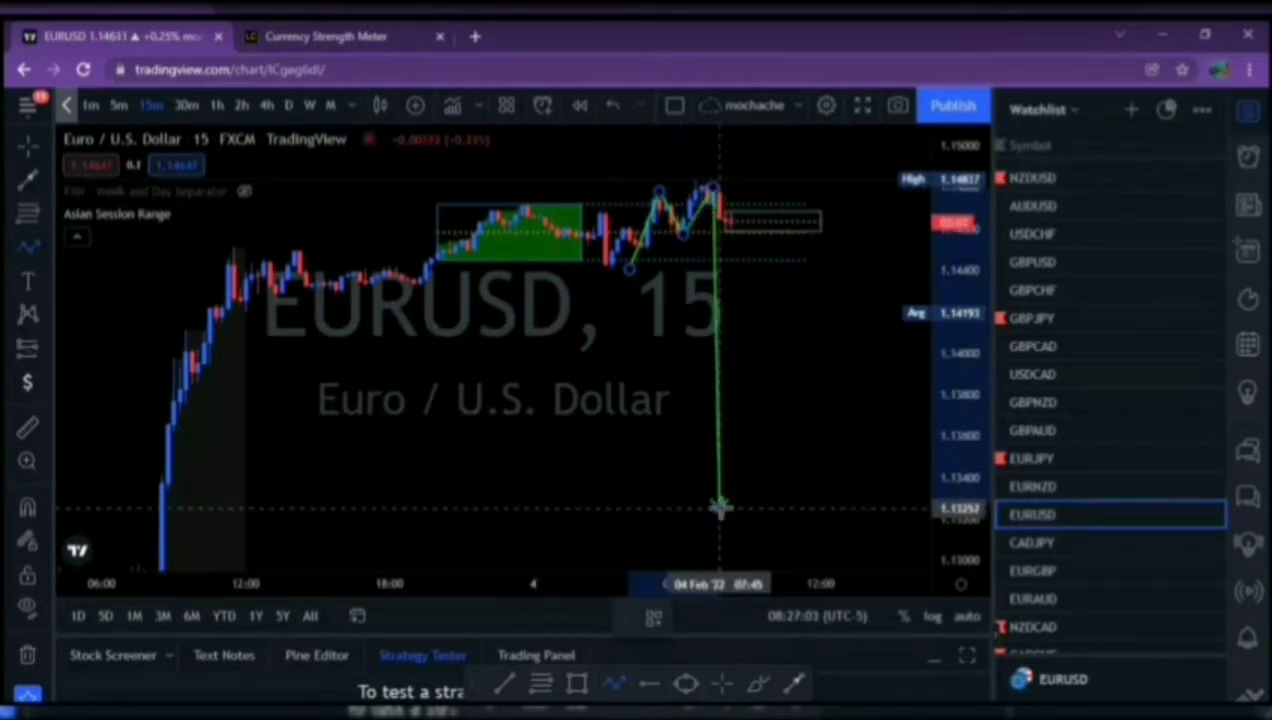
{"action": "left_click", "coordinate": [648, 485]}
{"action": "double_click", "coordinate": [544, 466]}
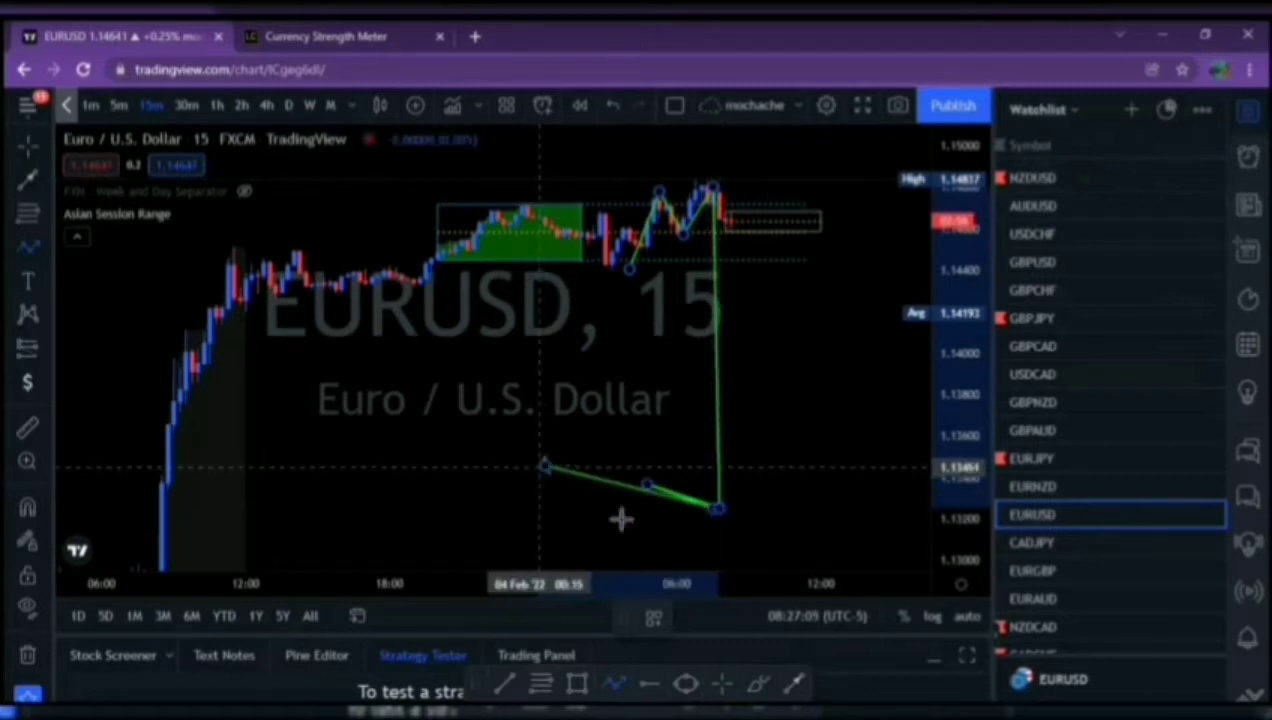
{"action": "scroll", "coordinate": [478, 447], "scroll_direction": "down", "scroll_amount": 2}
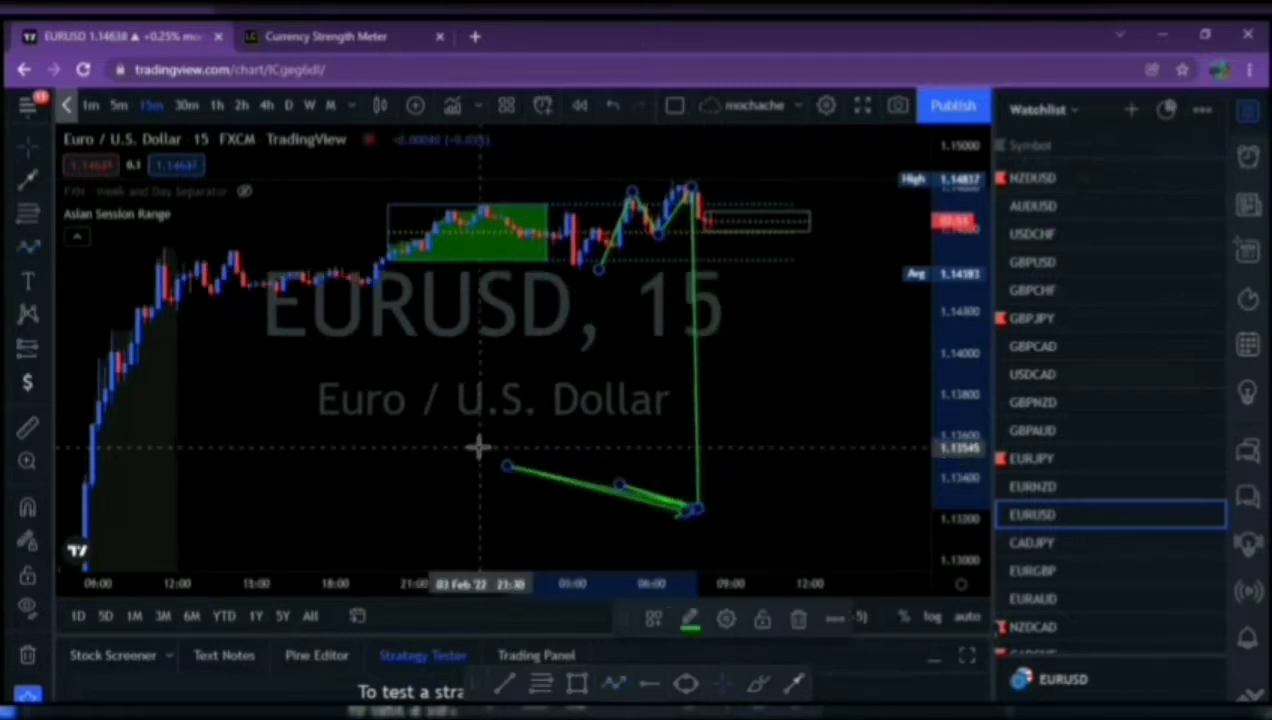
{"action": "scroll", "coordinate": [478, 447], "scroll_direction": "up", "scroll_amount": 2}
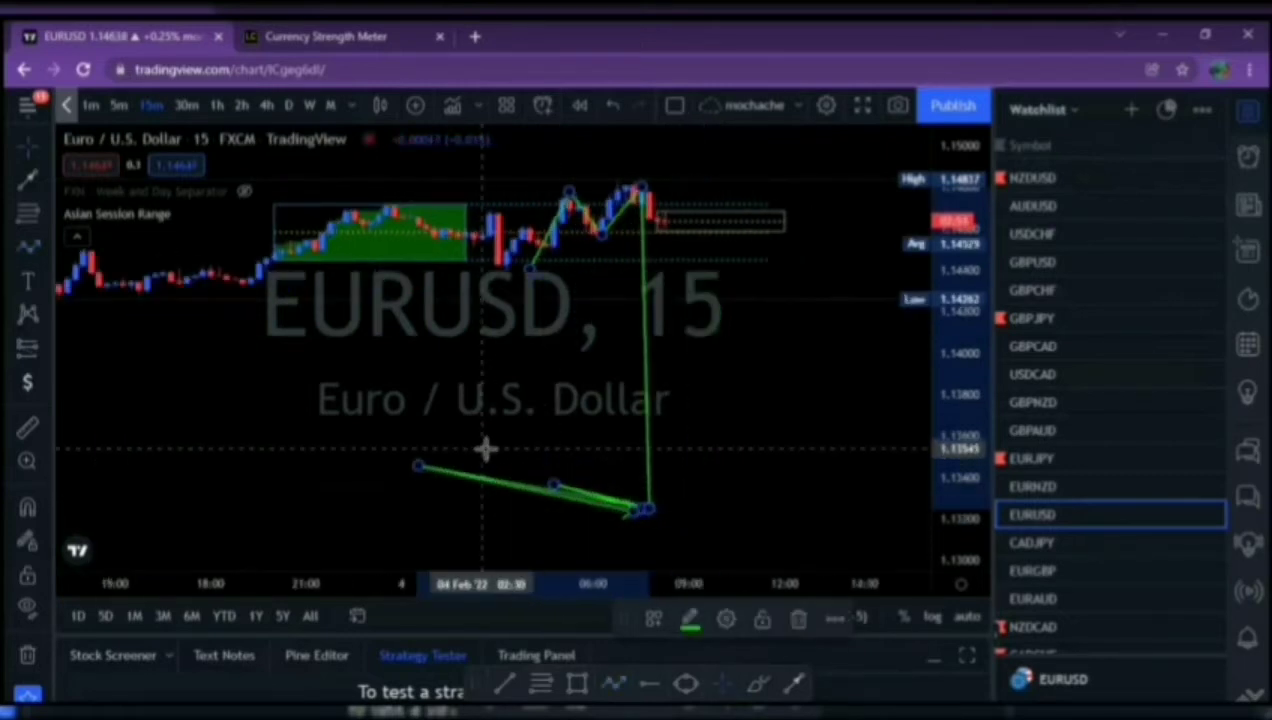
- Place a short position at the latest high, stop above the peak, target toward the projected low
{"action": "left_click", "coordinate": [47, 348]}
{"action": "left_click", "coordinate": [112, 376]}
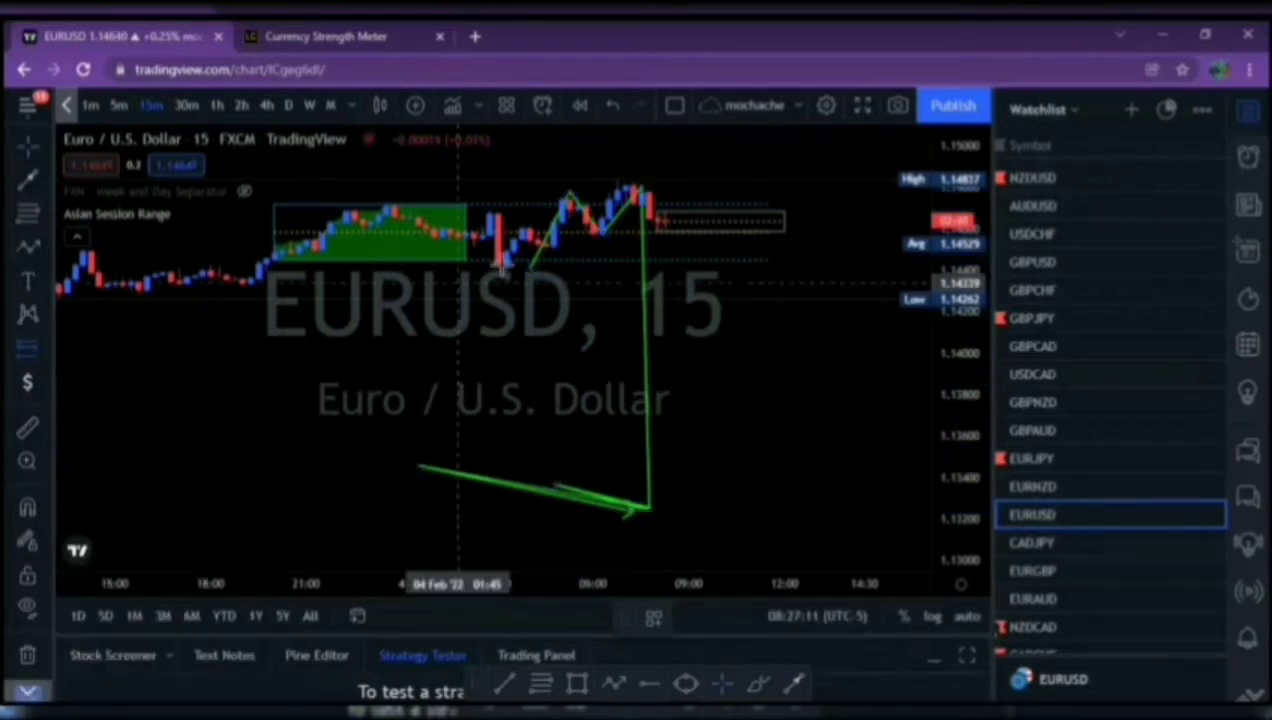
{"action": "left_click", "coordinate": [672, 208]}
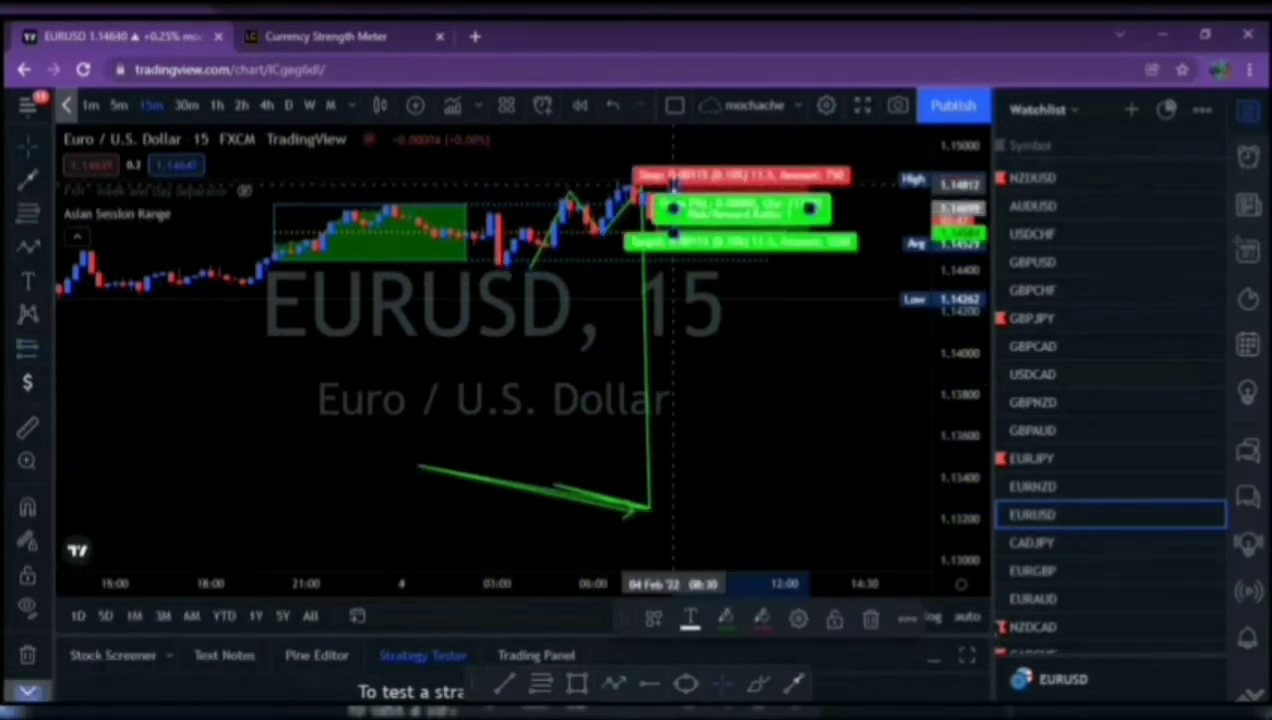
{"action": "mouse_move", "coordinate": [674, 185]}
{"action": "left_mouse_down"}
{"action": "mouse_move", "coordinate": [675, 165]}
{"action": "mouse_move", "coordinate": [676, 176]}
{"action": "left_mouse_up"}
{"action": "left_click_drag", "start_coordinate": [673, 258], "coordinate": [673, 495]}
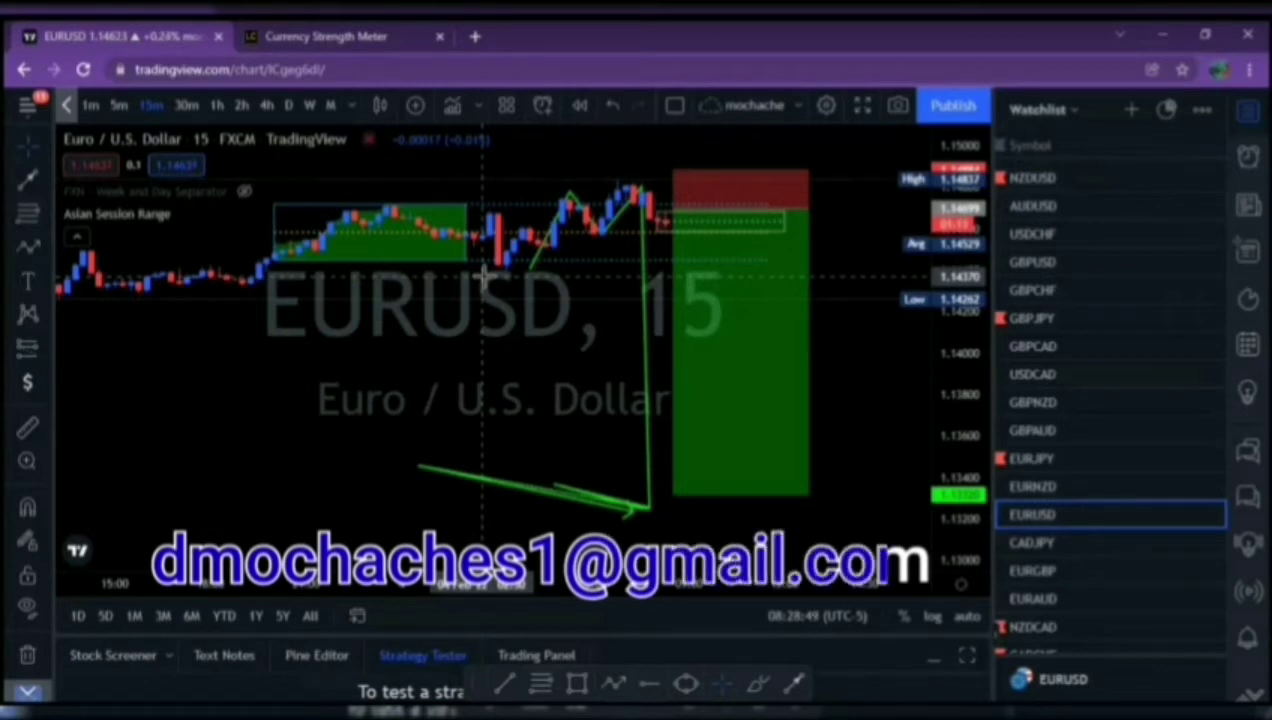
- Raise the short position's target handle to about 1.137
{"action": "left_click", "coordinate": [715, 478]}
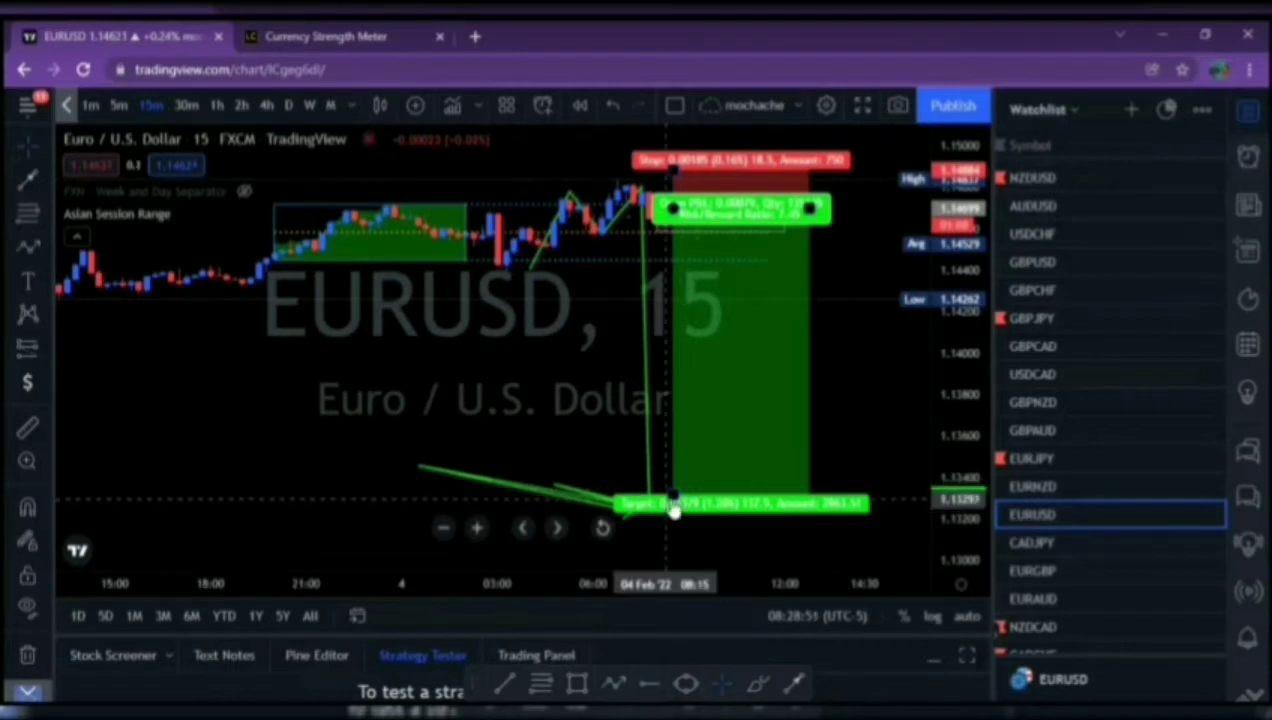
{"action": "left_click_drag", "start_coordinate": [670, 505], "coordinate": [668, 400]}
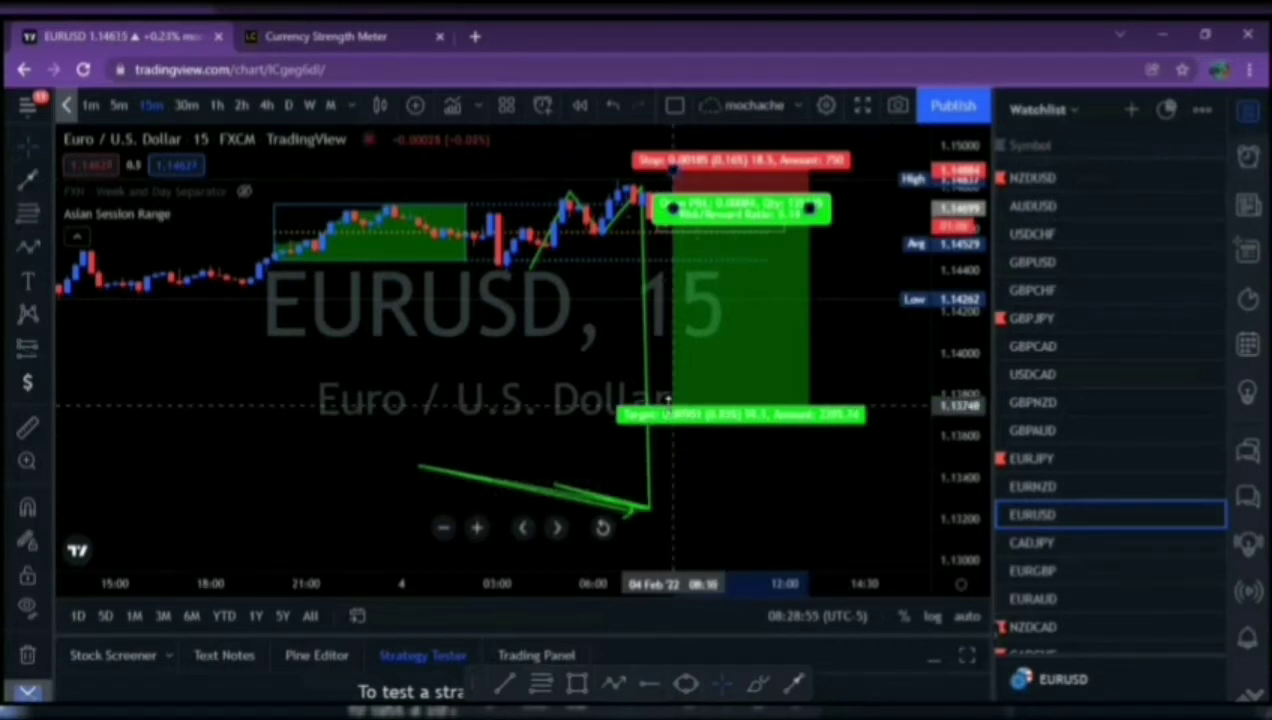
{"action": "left_click", "coordinate": [668, 402]}
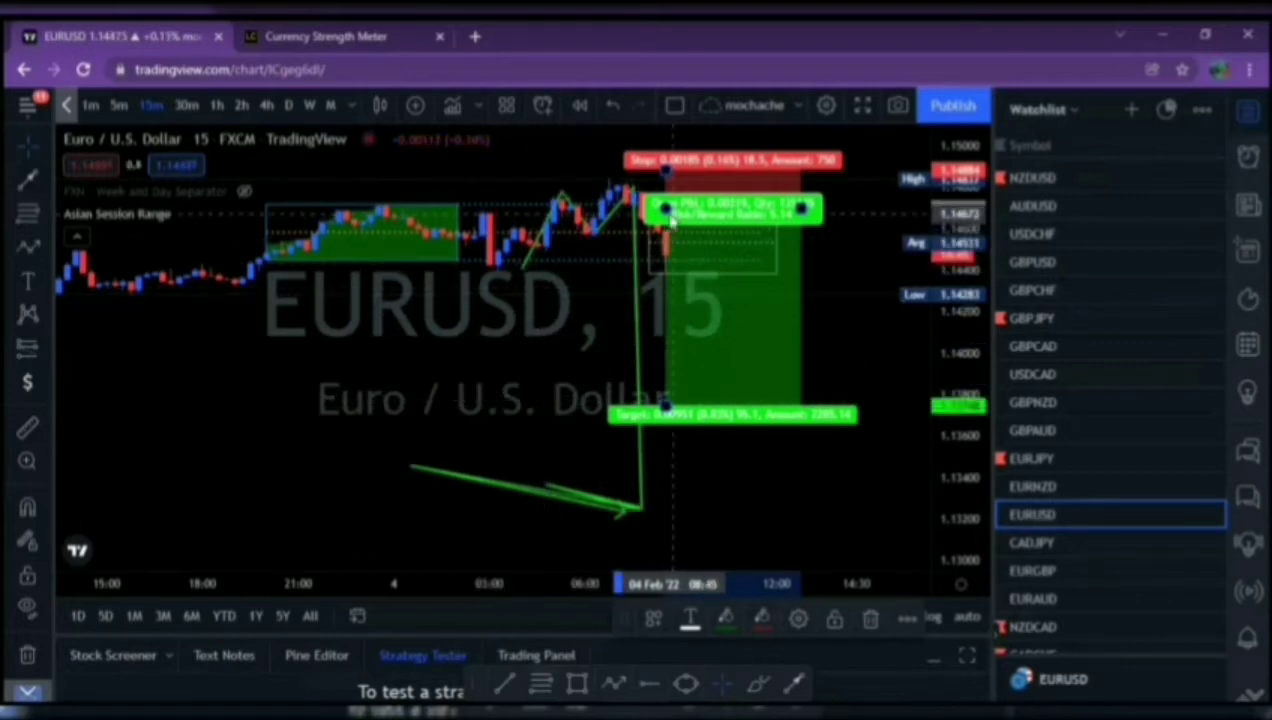
- Deselect the short position box so only its red and green zones show
{"action": "left_click", "coordinate": [500, 380]}
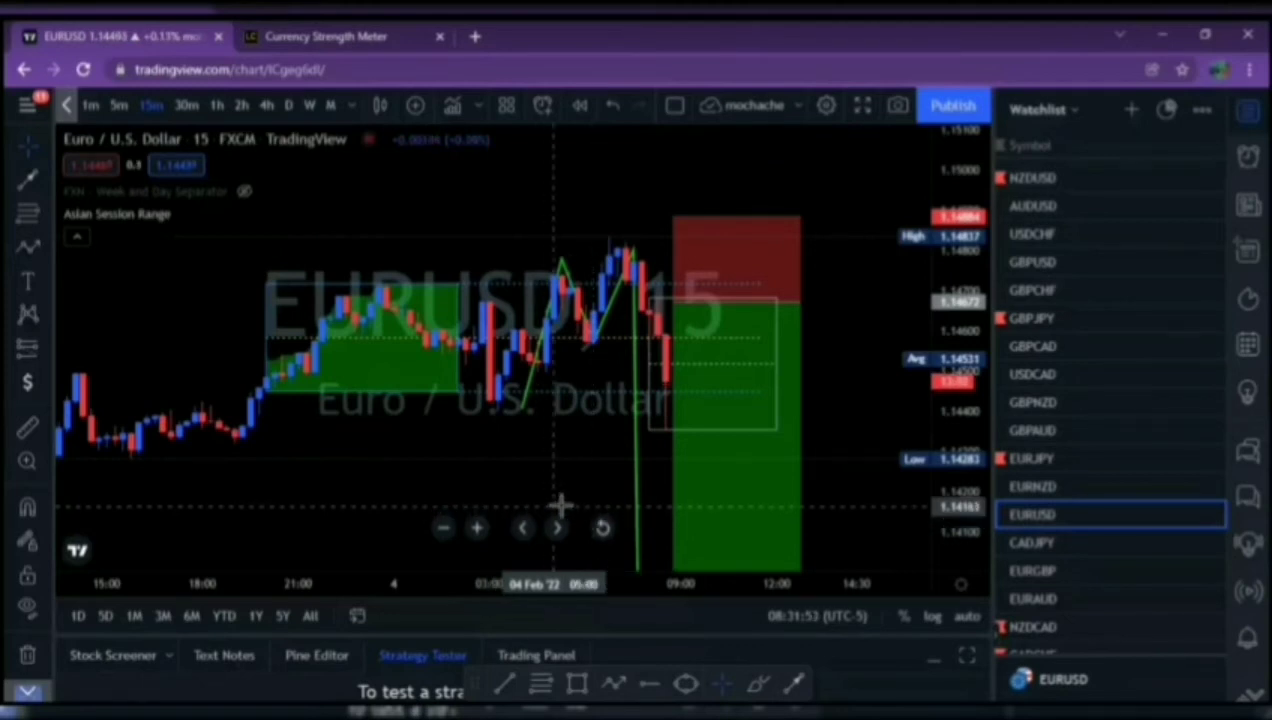
- Compress the price scale and pan so the position box and zigzag fit, showing the box's levels
{"action": "left_click_drag", "start_coordinate": [937, 330], "coordinate": [943, 385]}
{"action": "left_click_drag", "start_coordinate": [843, 440], "coordinate": [843, 304]}
{"action": "left_click", "coordinate": [712, 447]}
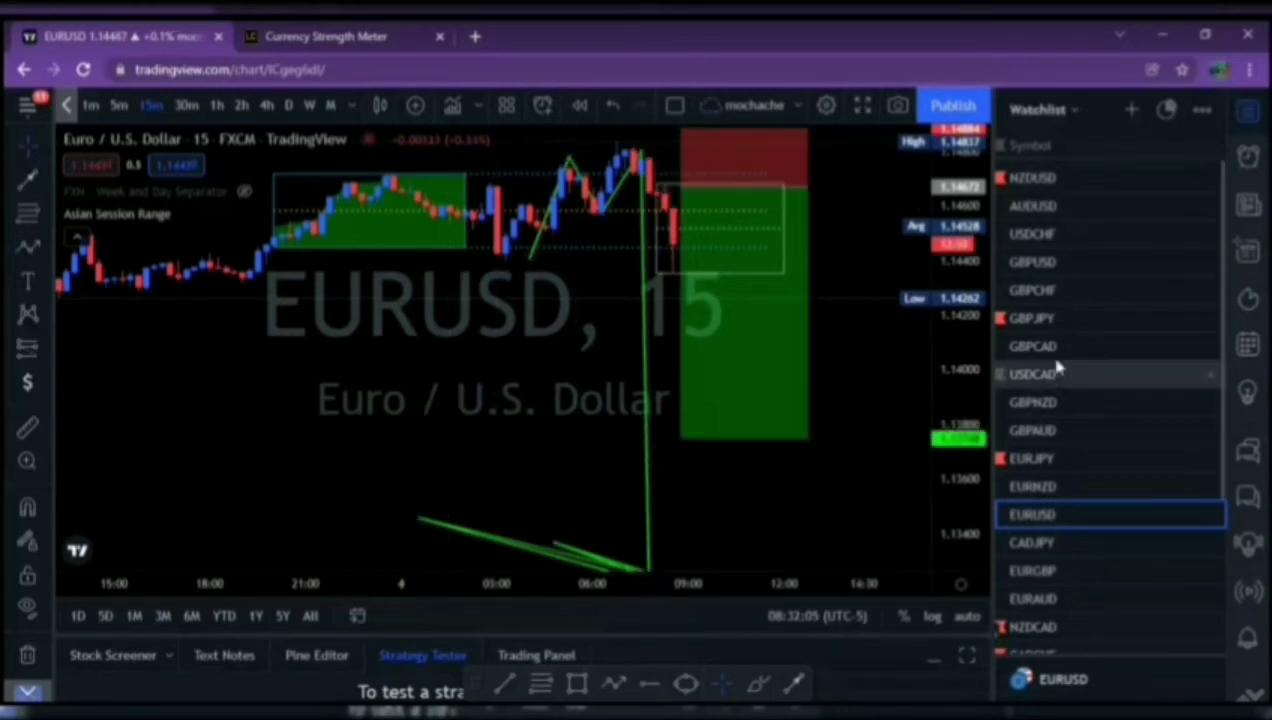
{"action": "left_click", "coordinate": [1061, 240]}
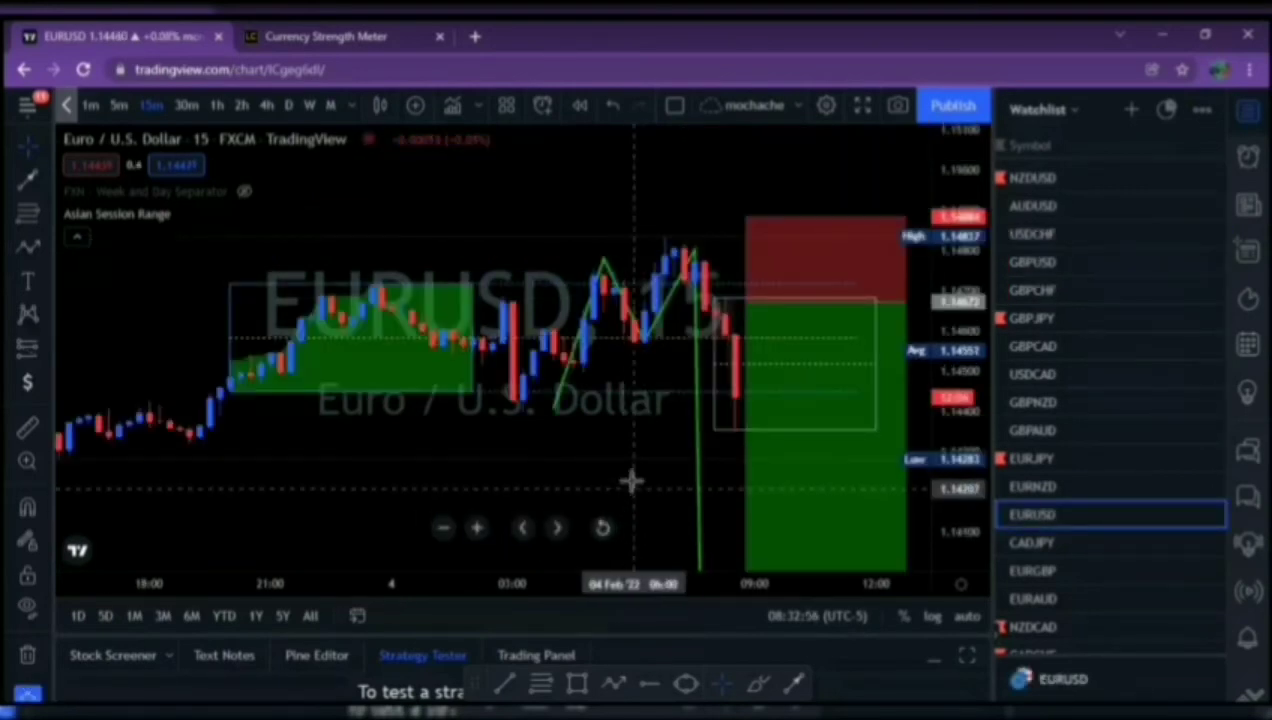
{"action": "left_click_drag", "start_coordinate": [630, 482], "coordinate": [625, 377]}
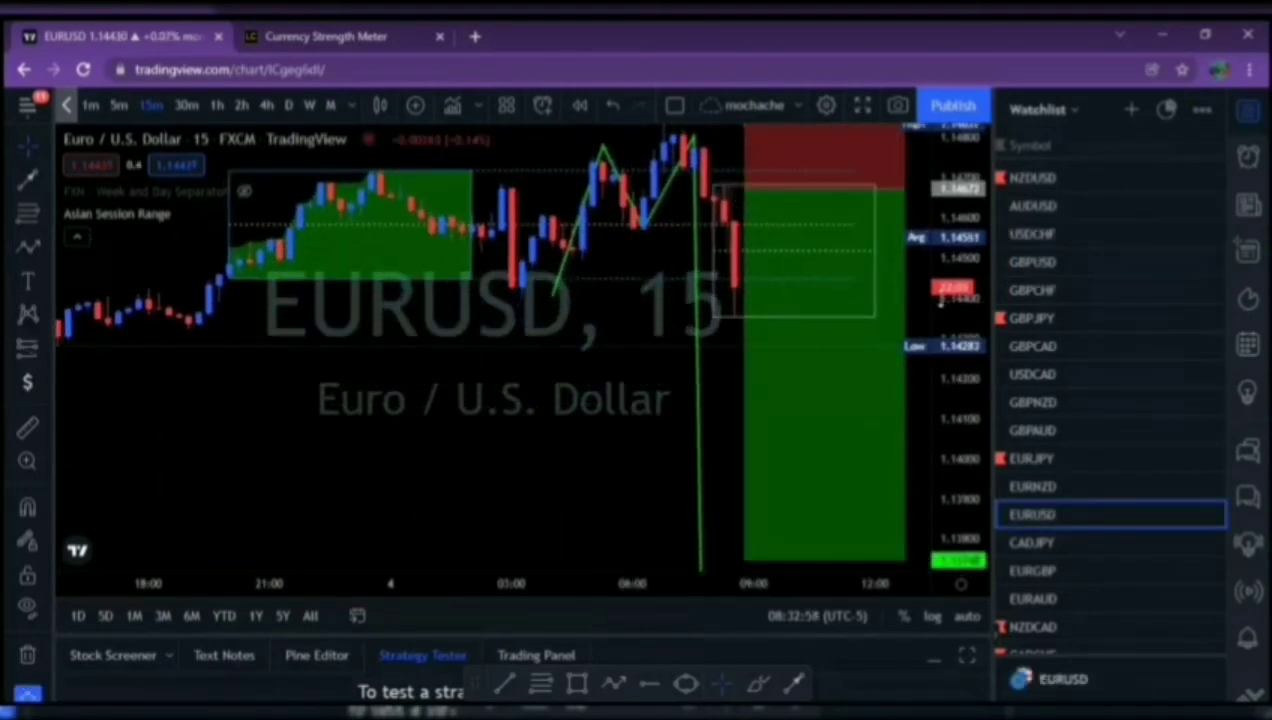
{"action": "left_click_drag", "start_coordinate": [957, 272], "coordinate": [972, 365]}
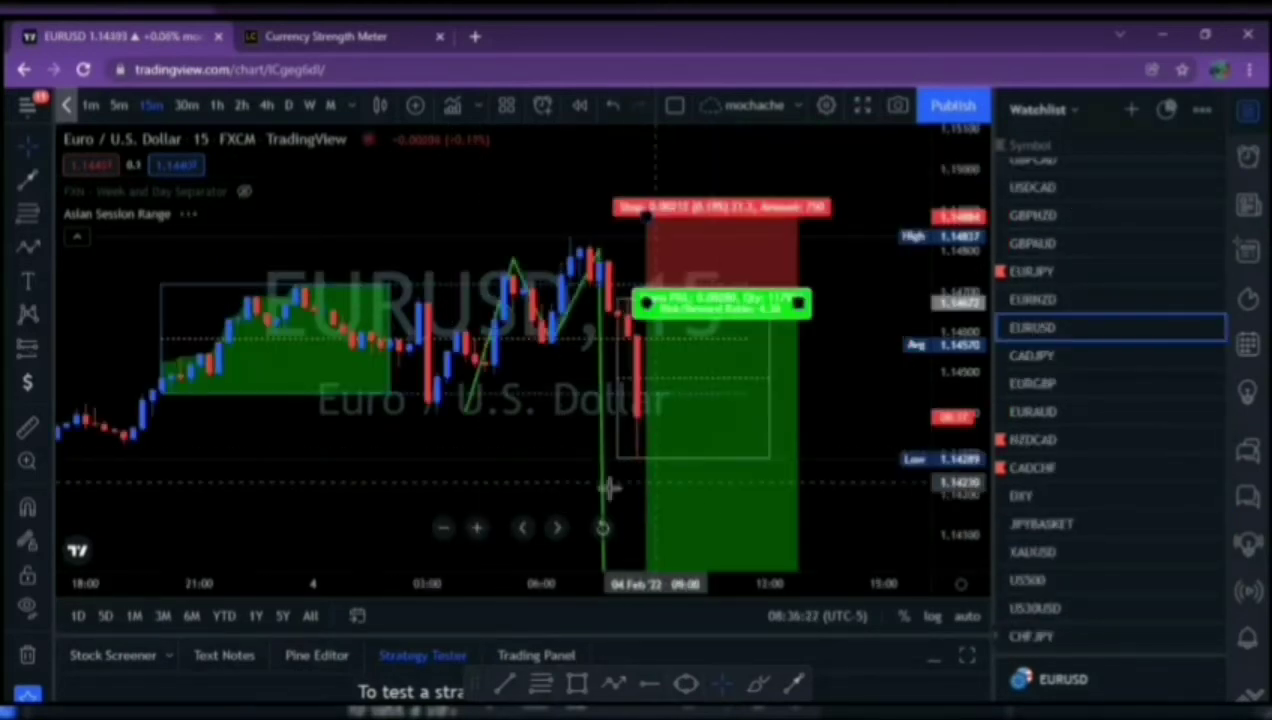
- Zoom out and pan to show earlier price history beside the position target and zigzag low
{"action": "scroll", "coordinate": [600, 488], "scroll_direction": "down", "scroll_amount": 2}
{"action": "left_click_drag", "start_coordinate": [599, 488], "coordinate": [637, 348]}
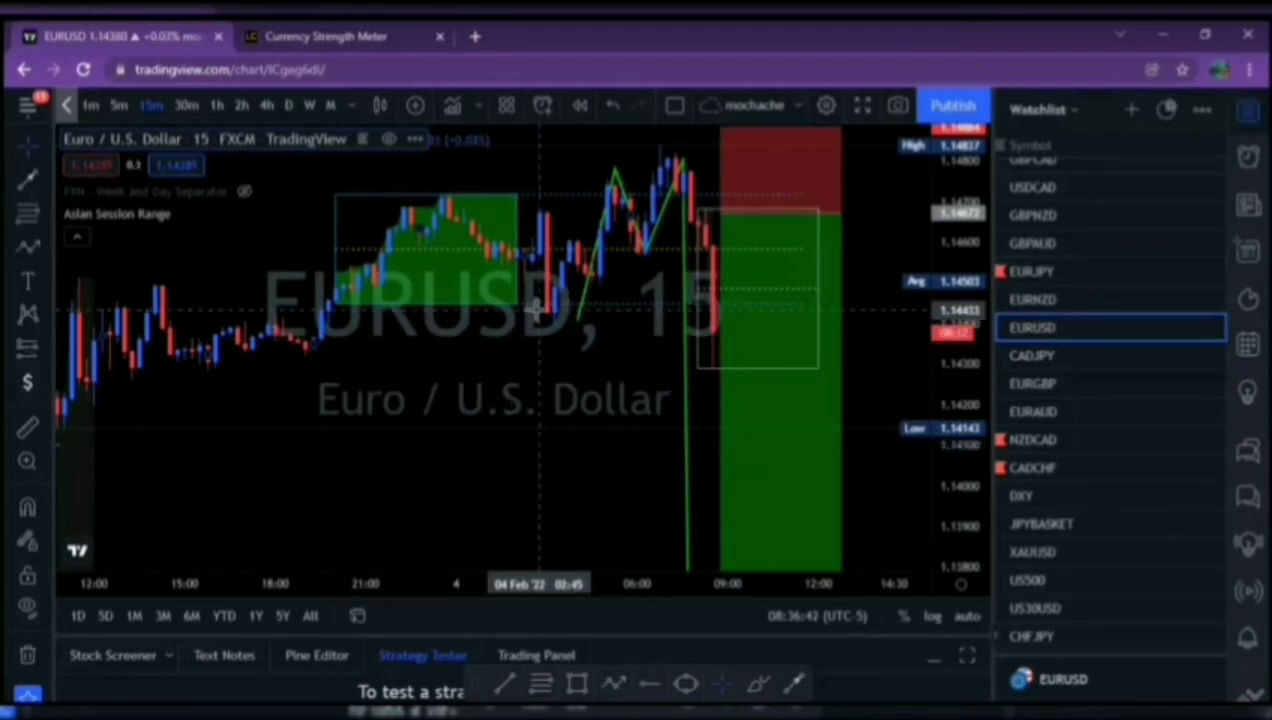
{"action": "left_click_drag", "start_coordinate": [636, 449], "coordinate": [715, 345]}
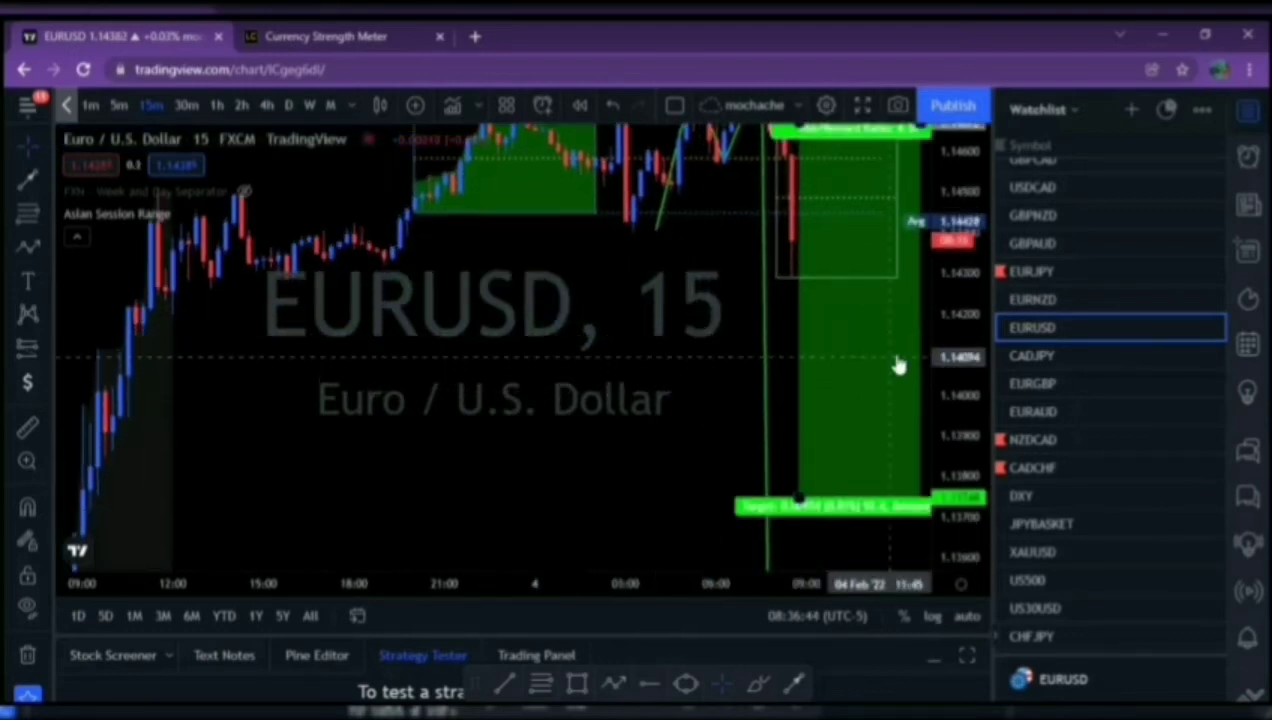
{"action": "left_click_drag", "start_coordinate": [950, 320], "coordinate": [857, 446]}
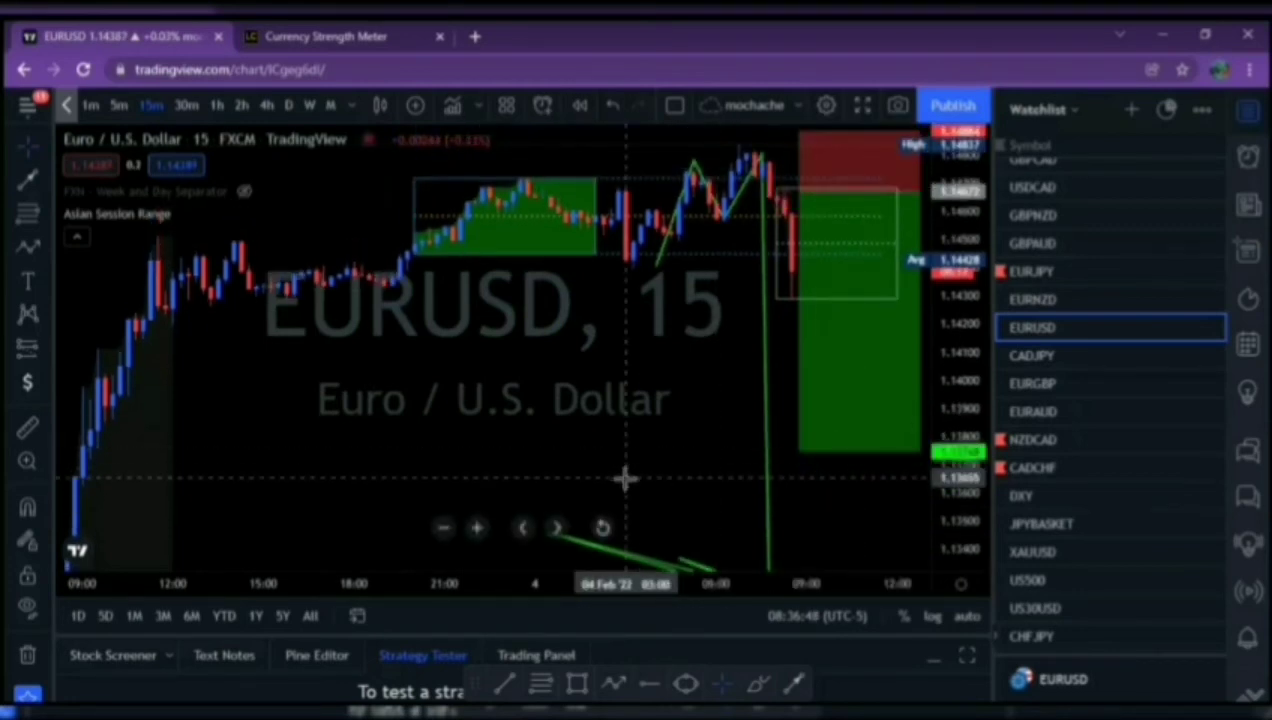
- Delete the short position box and zigzag path with Remove Drawings
{"action": "left_click", "coordinate": [33, 653]}
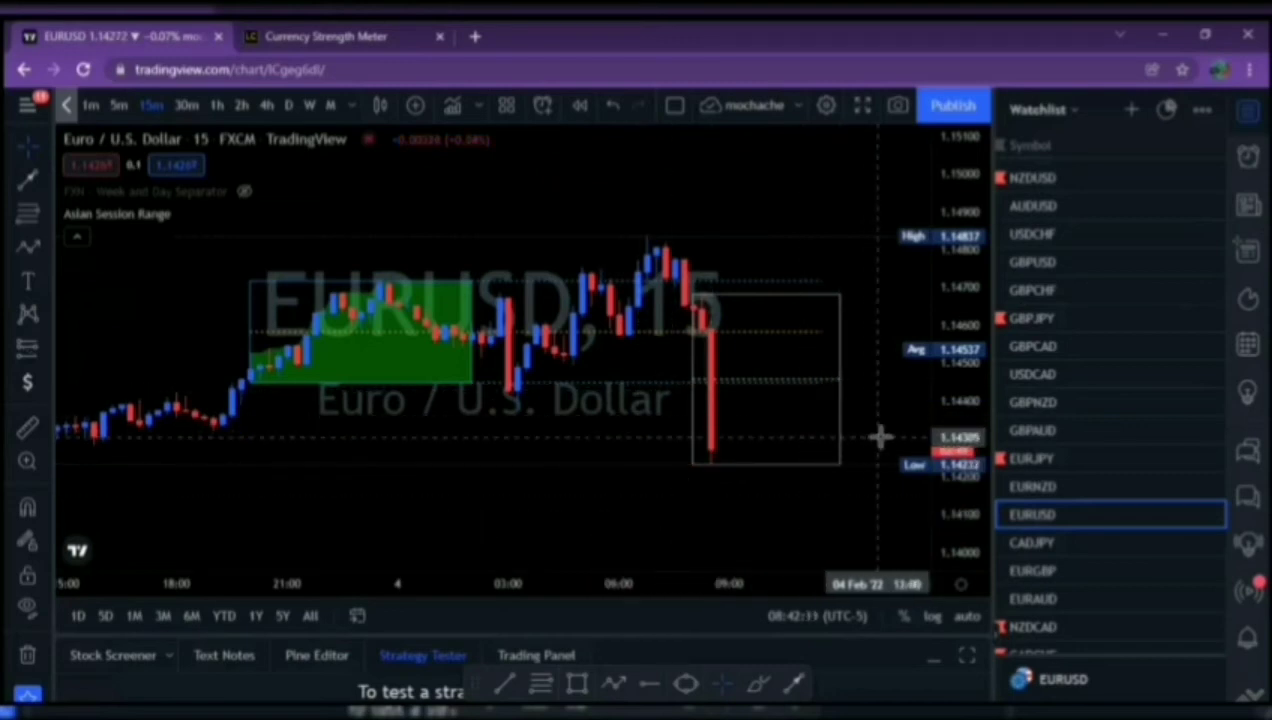
- Briefly view EURNZD, then return to EURUSD zoomed out around the Asian session range
{"action": "left_click_drag", "start_coordinate": [880, 440], "coordinate": [880, 363]}
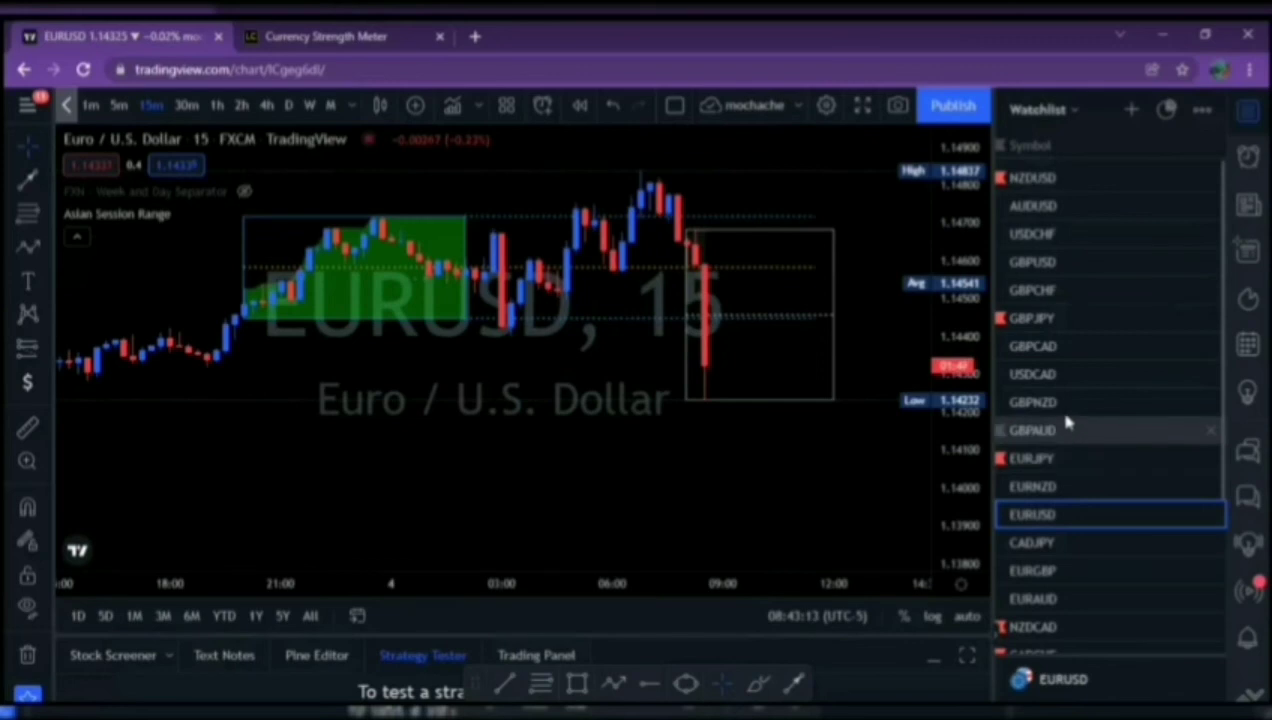
{"action": "left_click", "coordinate": [1047, 488]}
{"action": "left_click", "coordinate": [1040, 514]}
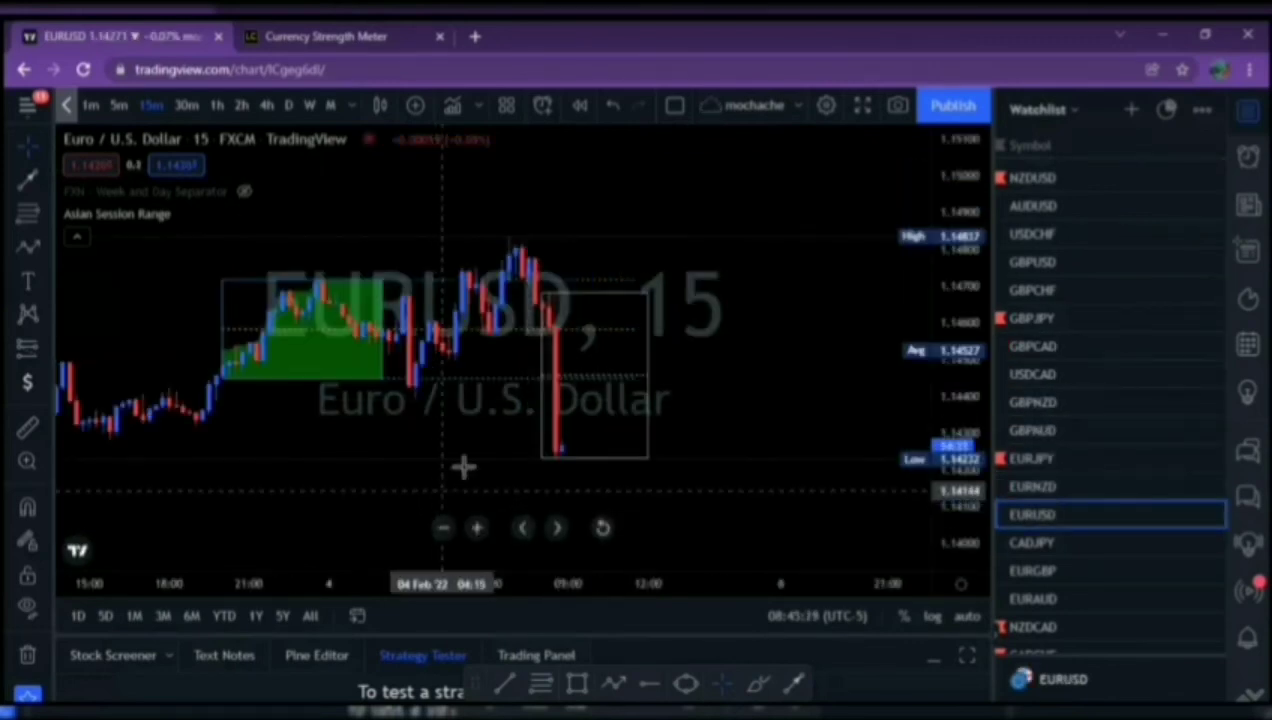
{"action": "scroll", "coordinate": [490, 420], "scroll_direction": "down", "scroll_amount": 2}
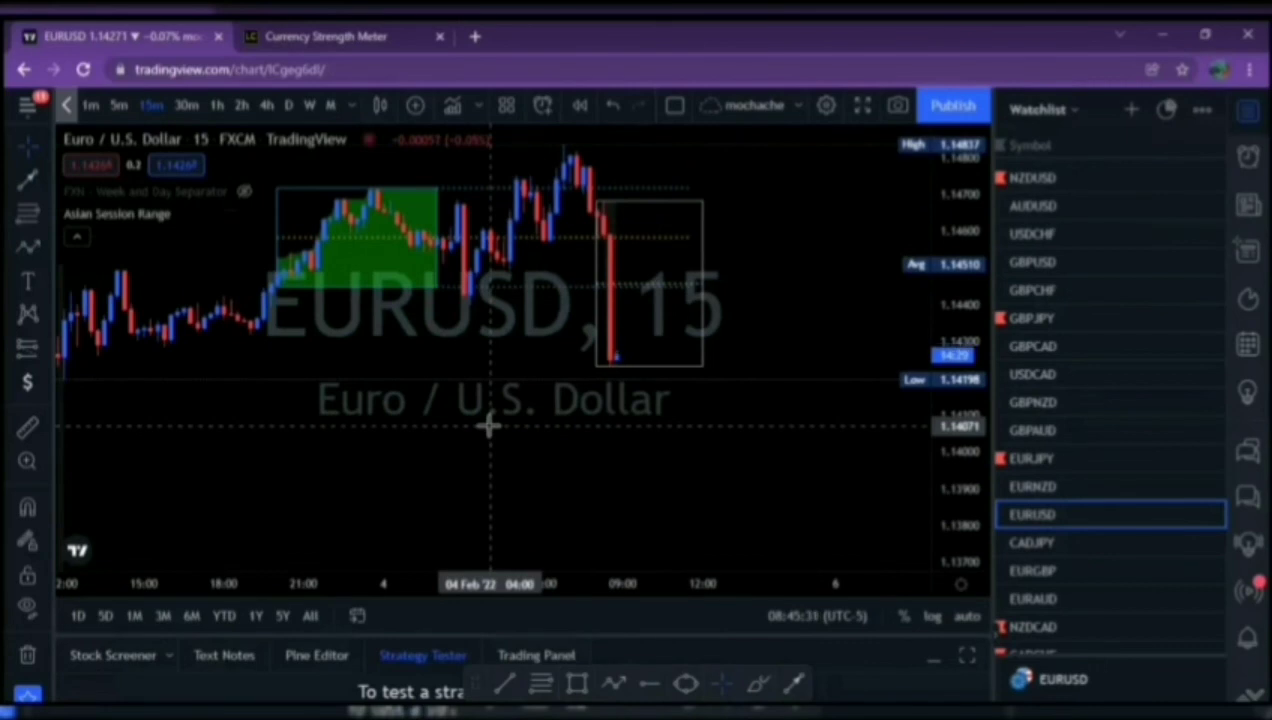